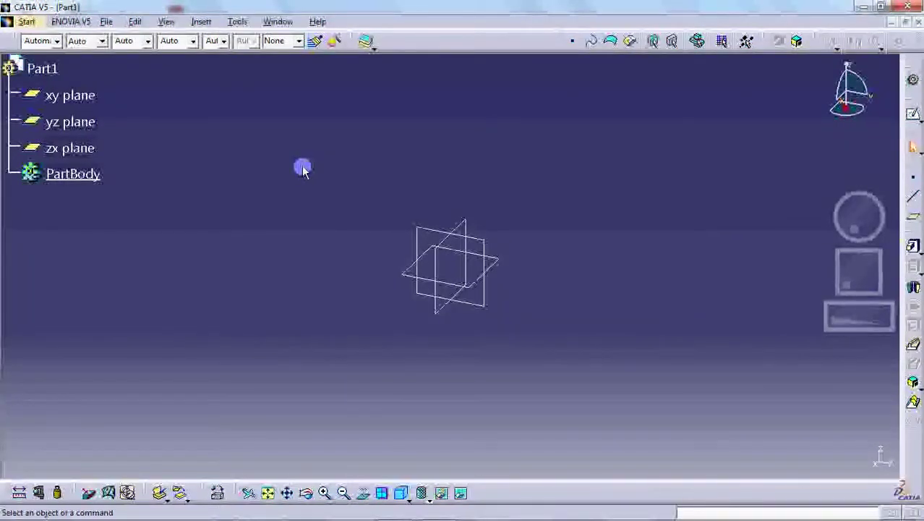
Pick the xy plane of Part1 and open an empty sketch on it
click(58, 95)
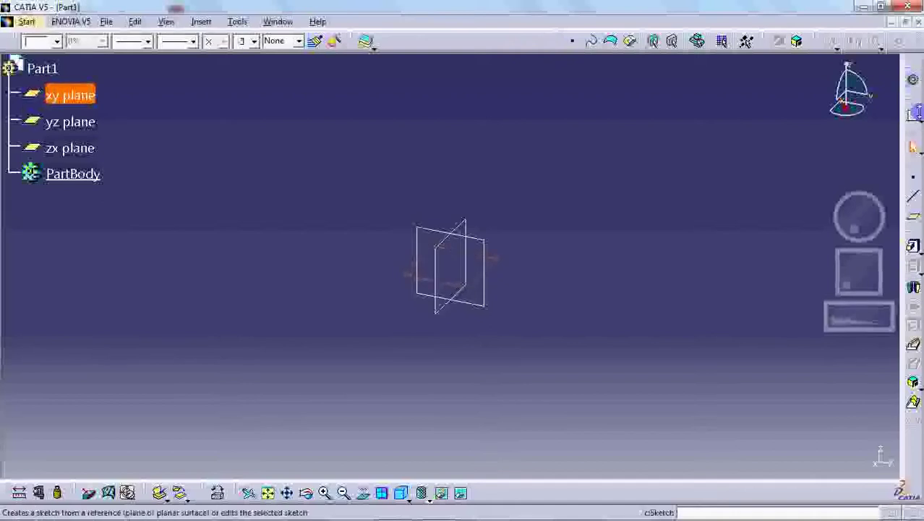
click(912, 114)
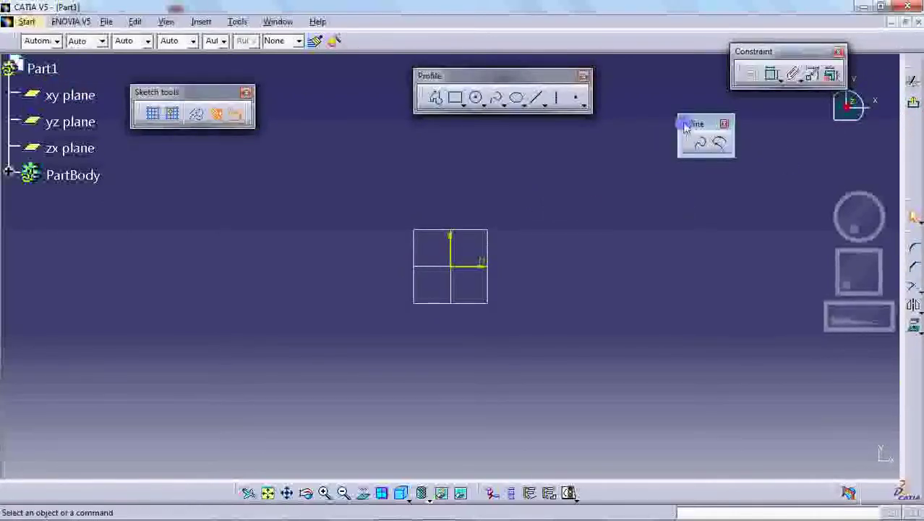
Tear the Spline flyout off the Profile toolbar into a floating toolbar
drag(686, 127, 651, 133)
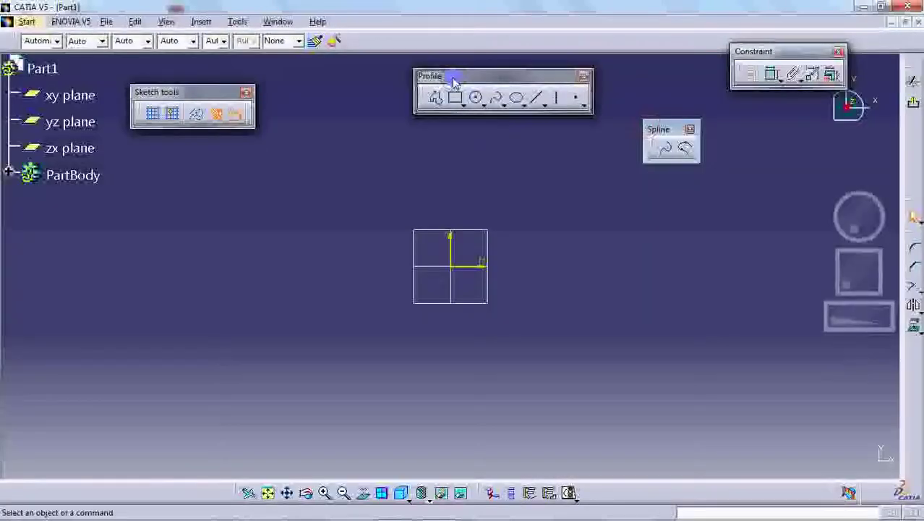
click(496, 99)
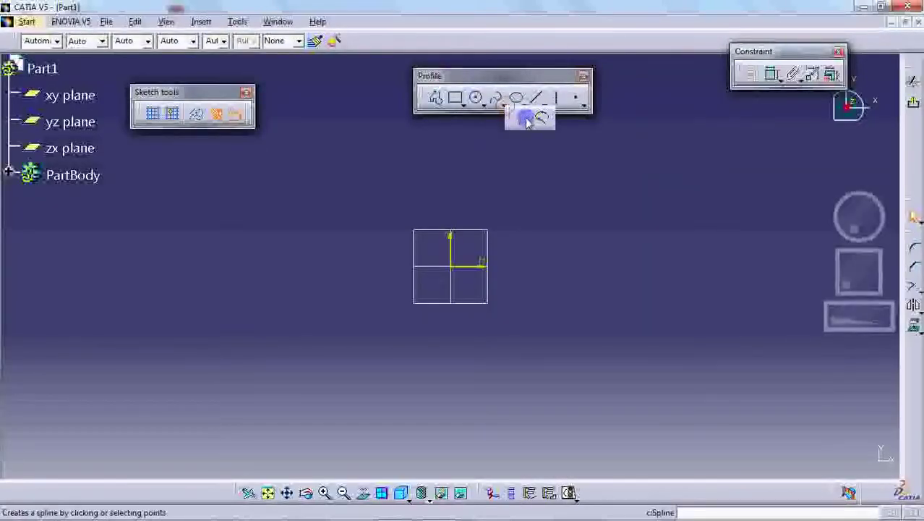
drag(527, 121, 640, 174)
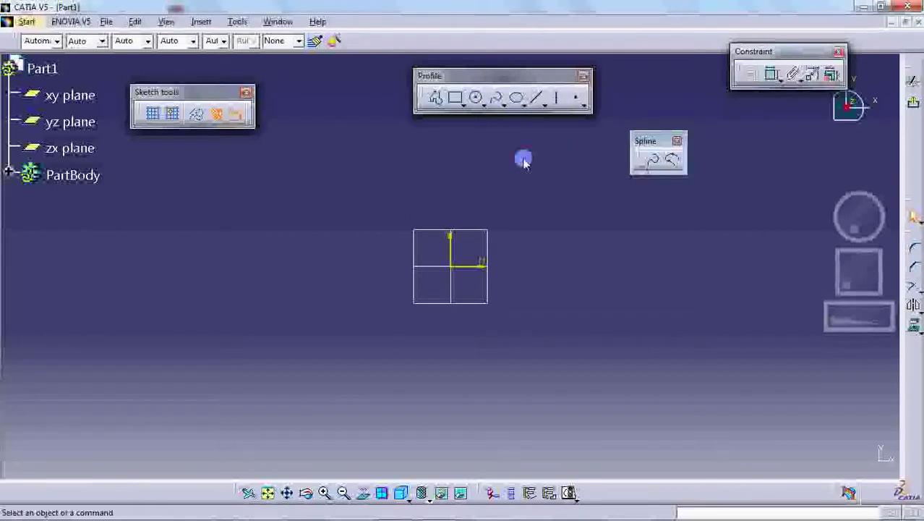
Start the Spline command through Insert > Profile > Spline
click(201, 22)
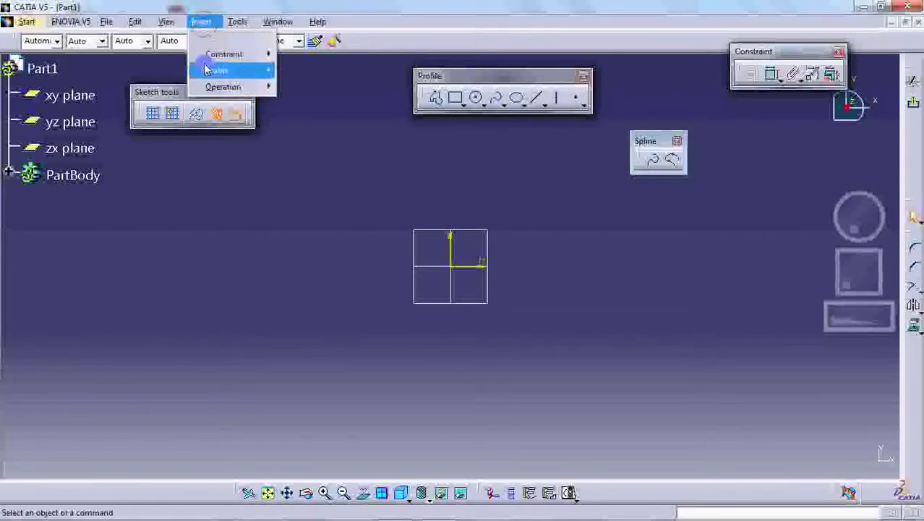
mouse_move(217, 70)
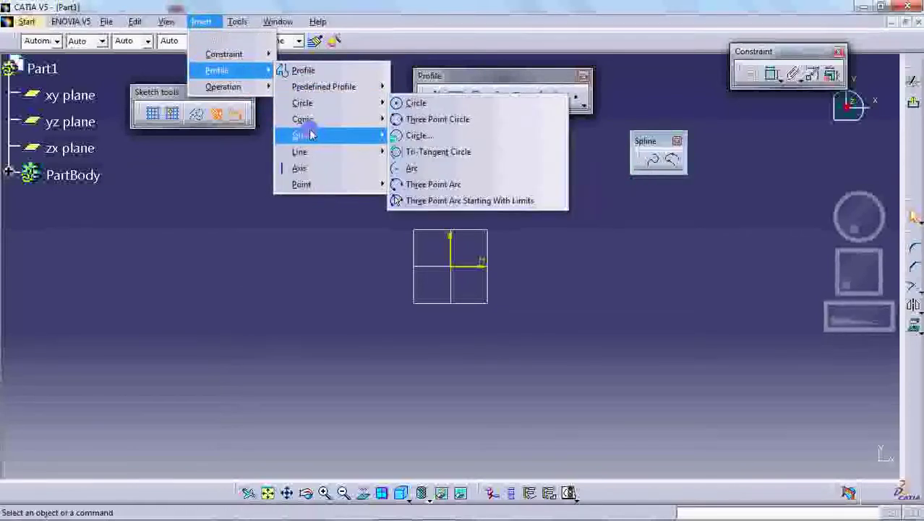
mouse_move(327, 135)
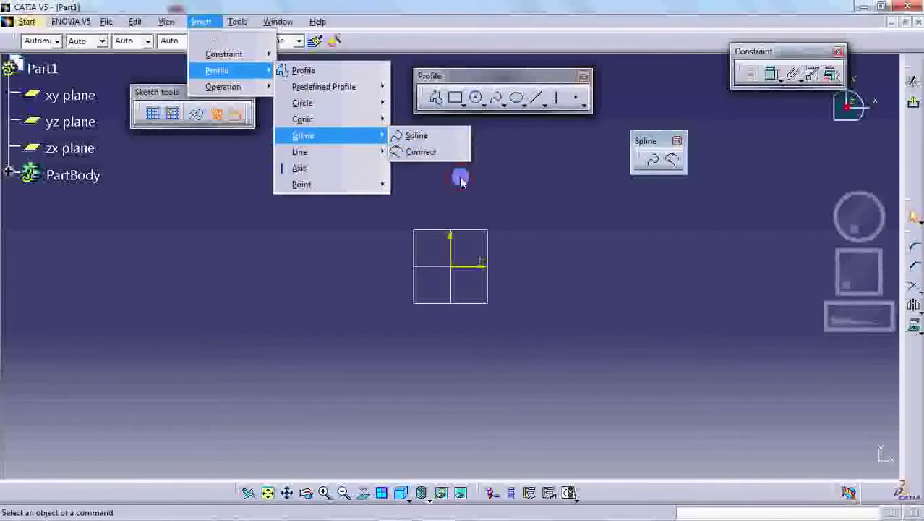
click(647, 158)
click(649, 160)
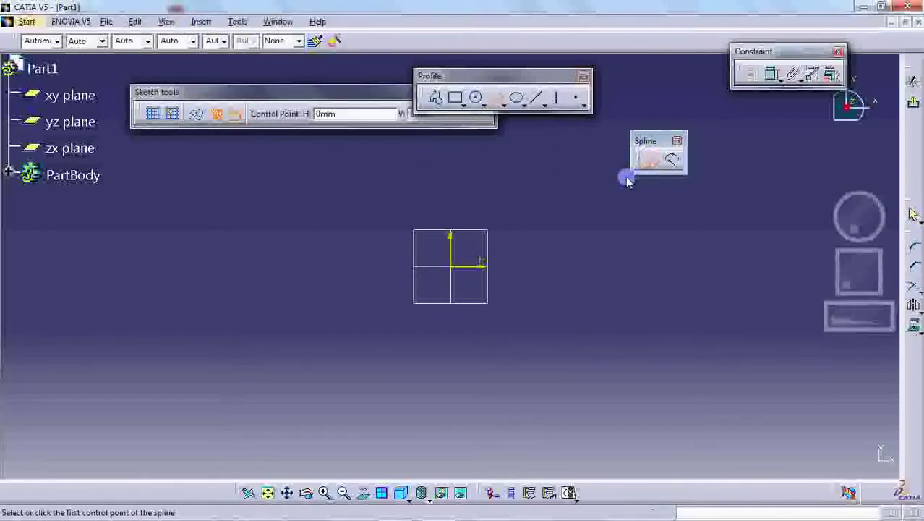
Draw a wavy spline through eight points, left to right across the sketch
click(672, 163)
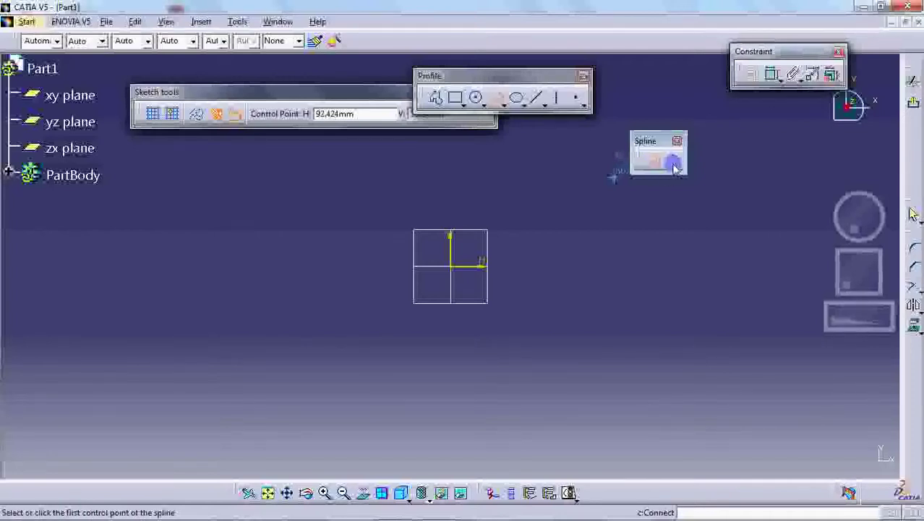
drag(243, 91, 190, 83)
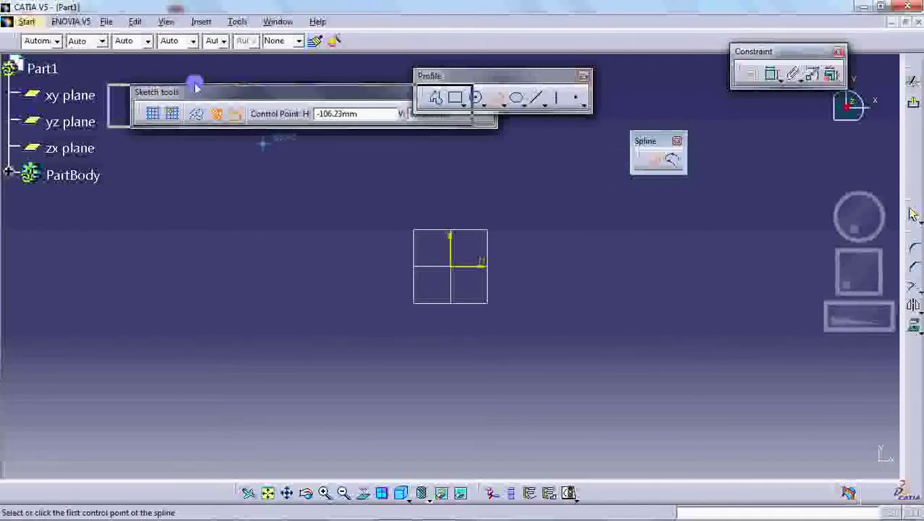
click(144, 327)
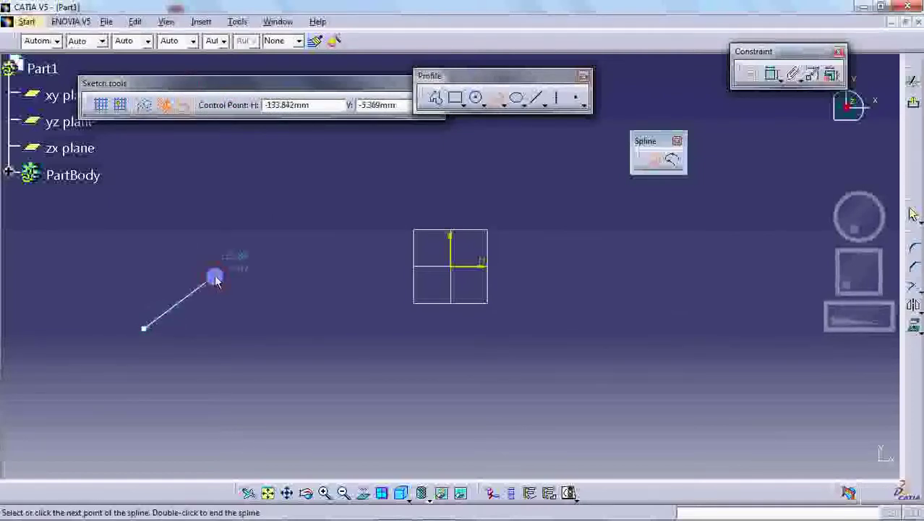
click(215, 275)
click(330, 328)
click(450, 335)
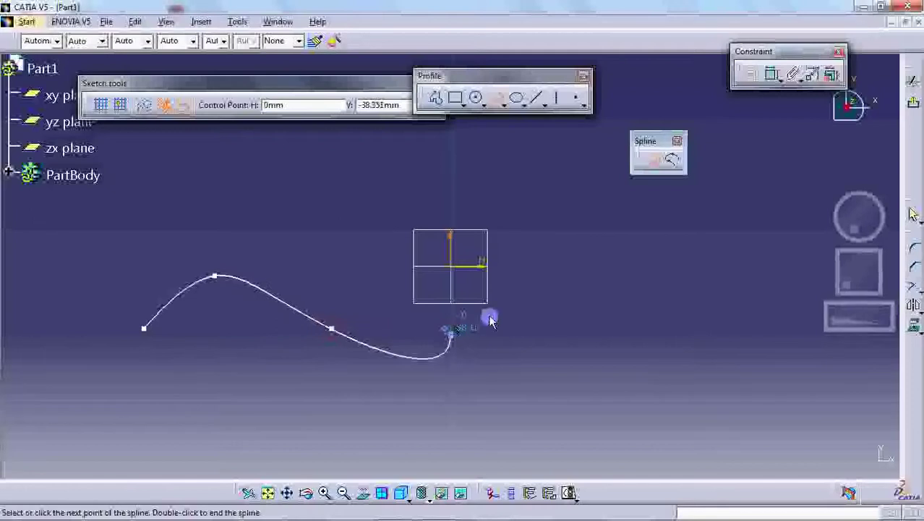
click(595, 295)
click(663, 322)
click(748, 298)
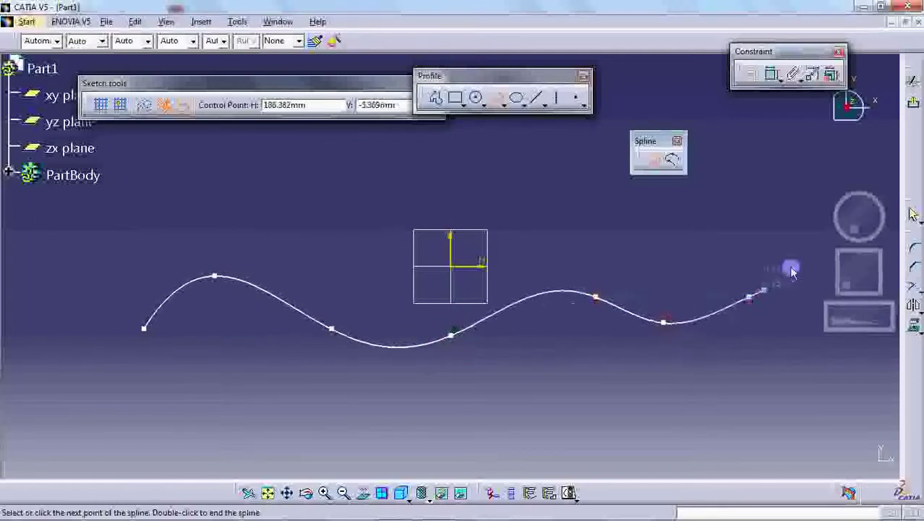
click(796, 256)
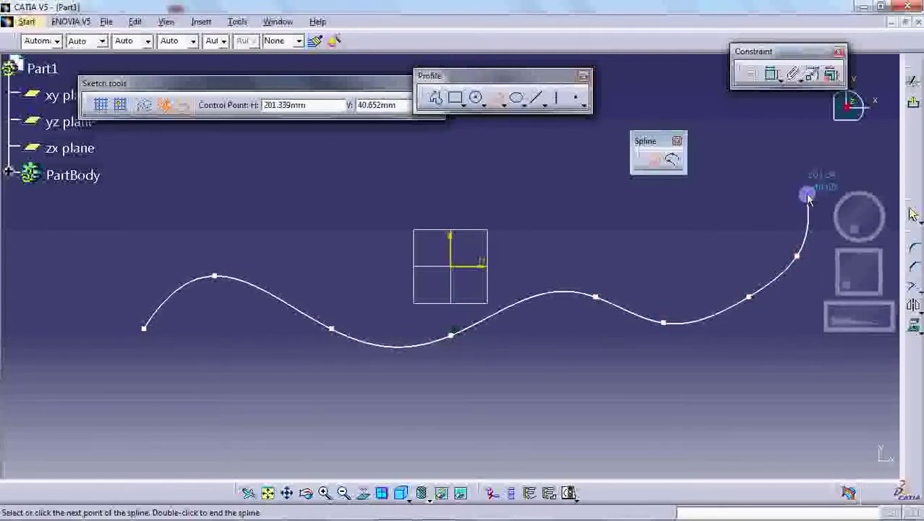
Close the spline into a loop from its context menu, then deselect it
right_click(814, 200)
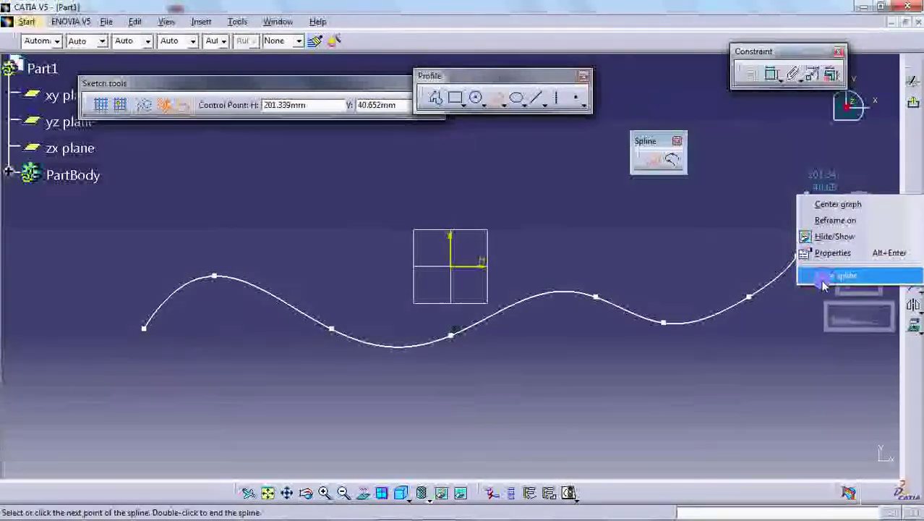
click(825, 276)
click(619, 209)
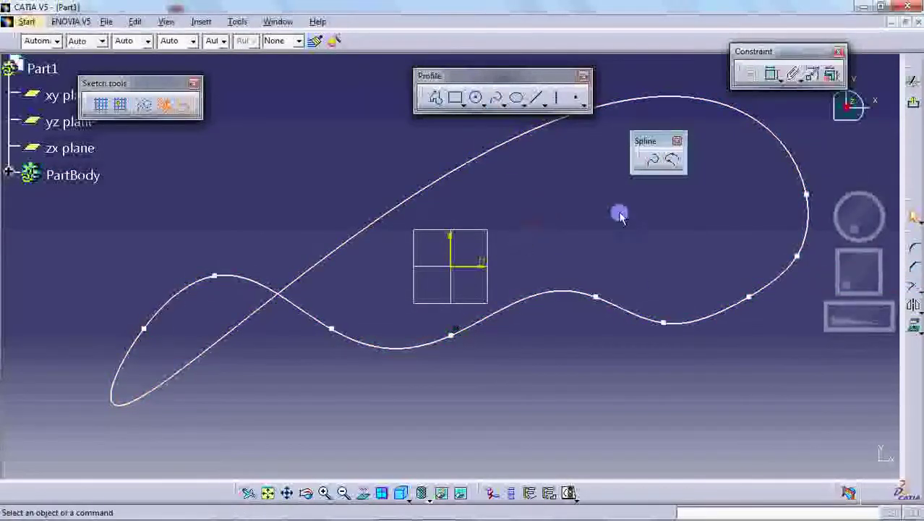
Draw a second open wavy spline through about seven points, ending it with a double-click
middle_drag(528, 260, 366, 81)
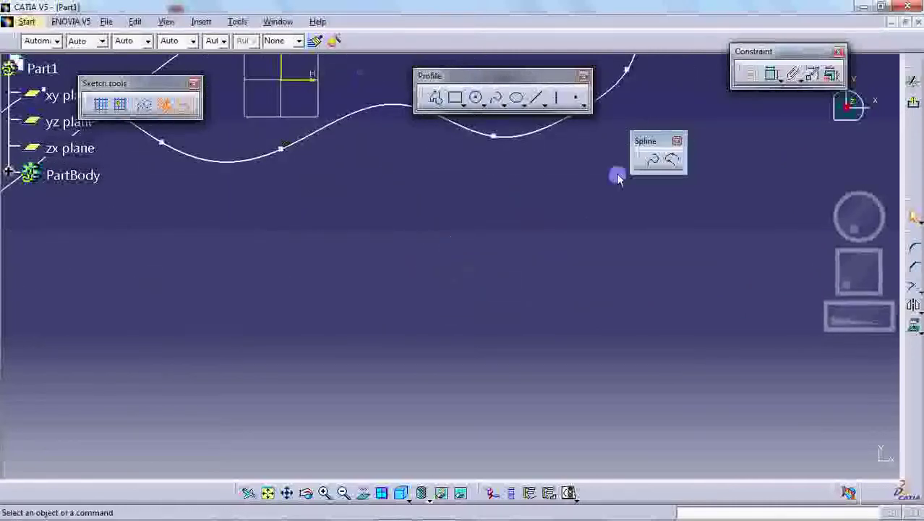
click(652, 159)
click(277, 344)
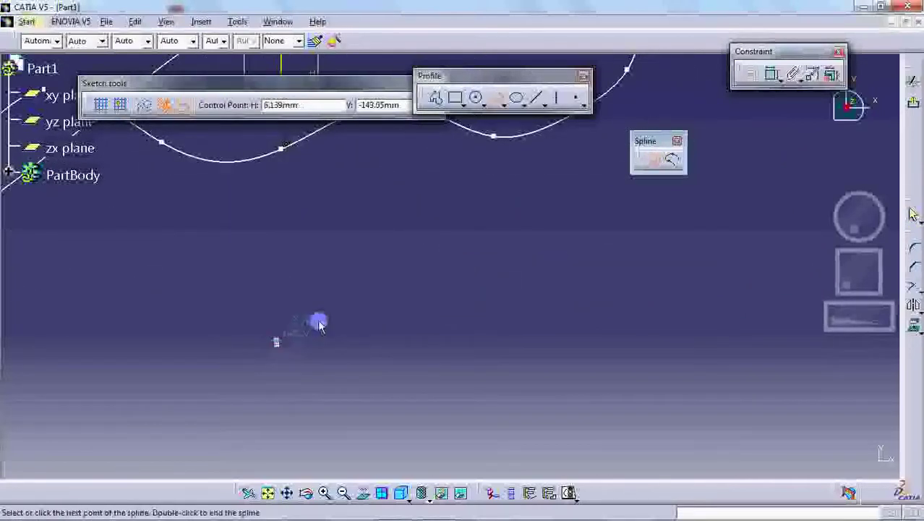
click(358, 283)
click(452, 295)
click(579, 337)
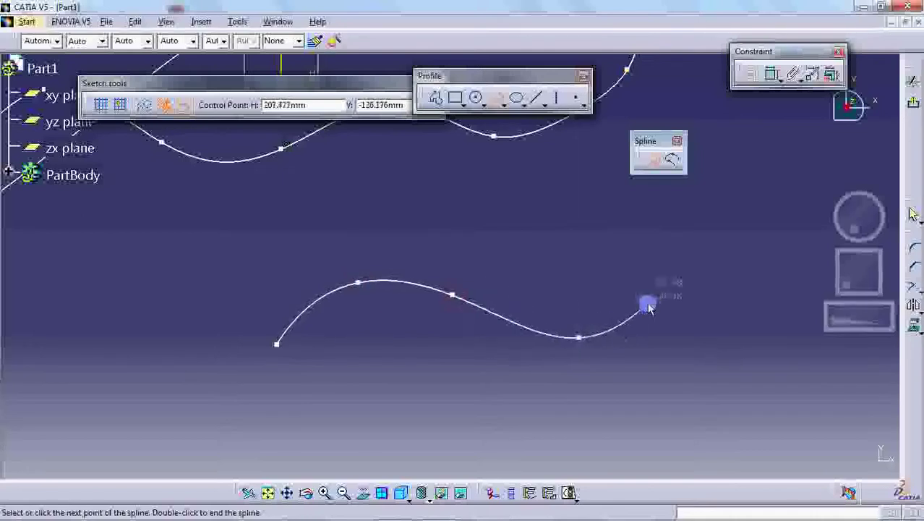
click(648, 302)
click(700, 282)
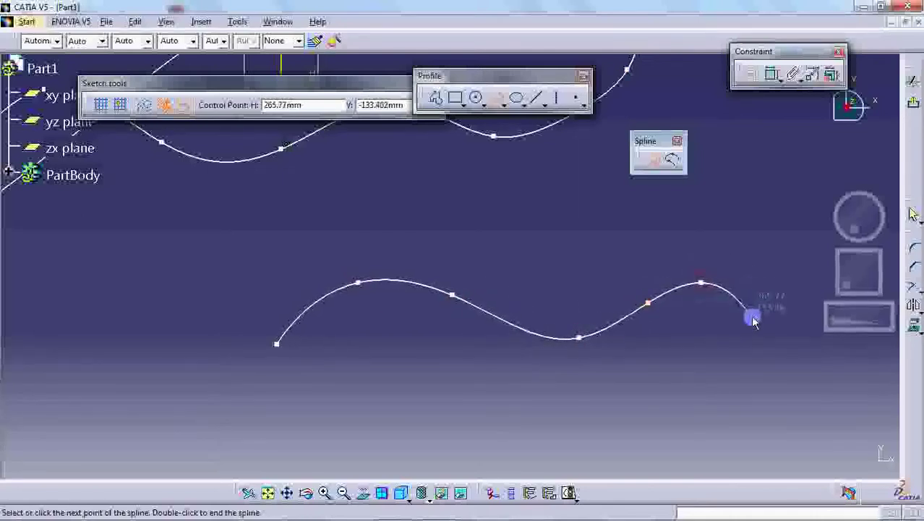
click(750, 315)
double_click(787, 303)
middle_drag(617, 311, 607, 313)
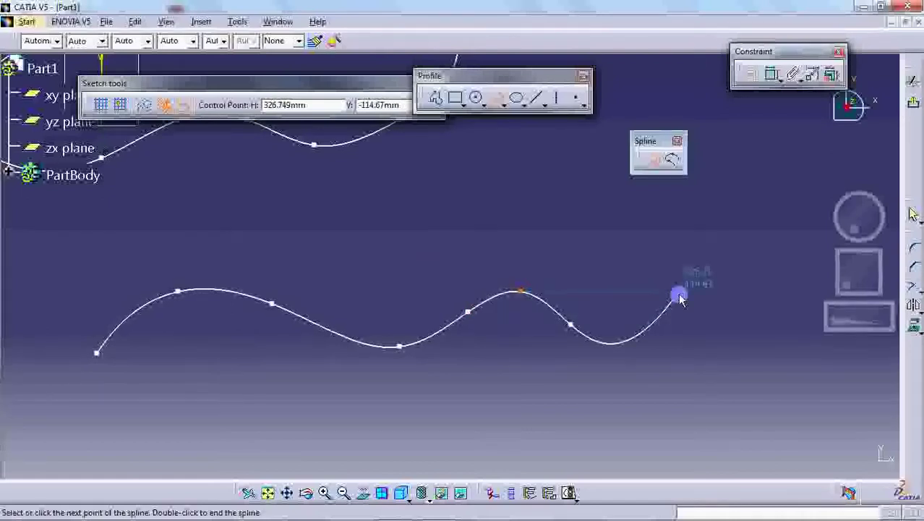
key(Escape)
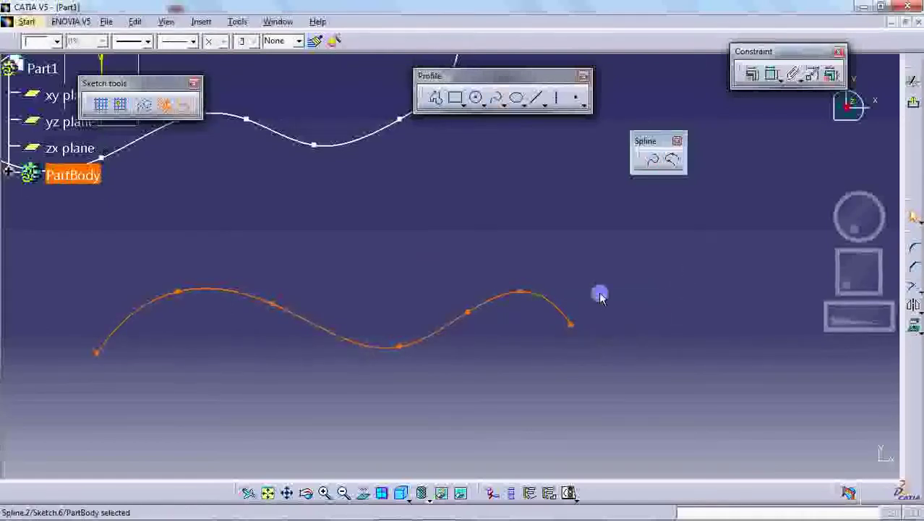
Drag the open spline upward as a whole, closer to the first curve, then deselect it
click(599, 293)
mouse_move(424, 235)
middle_down()
mouse_move(453, 235)
mouse_move(491, 208)
middle_up()
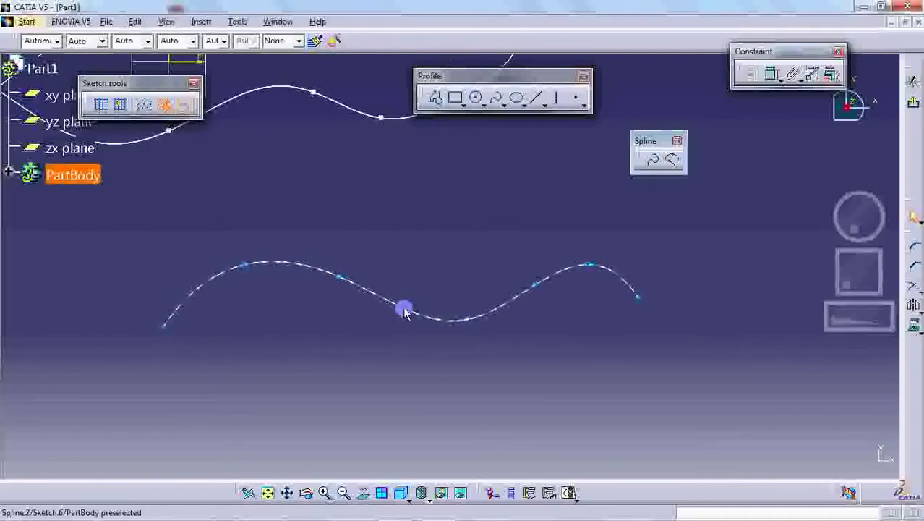
drag(404, 312, 509, 275)
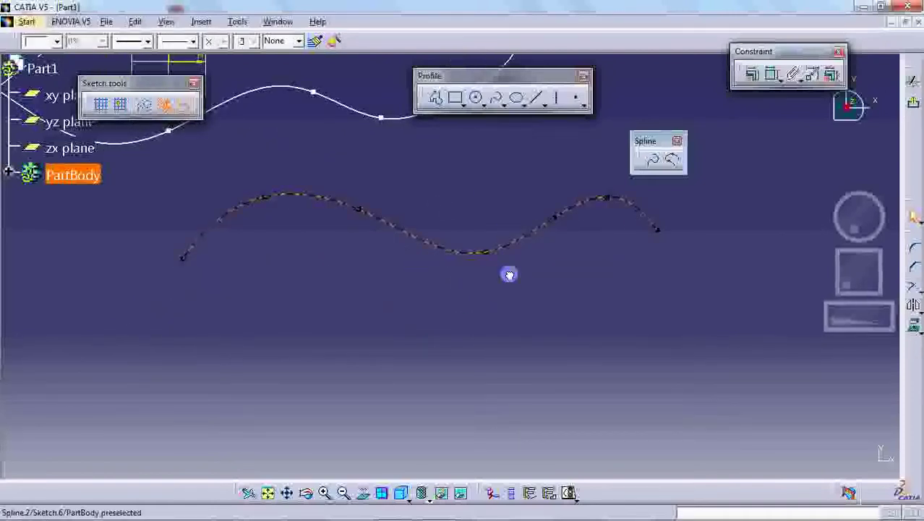
drag(385, 362, 345, 275)
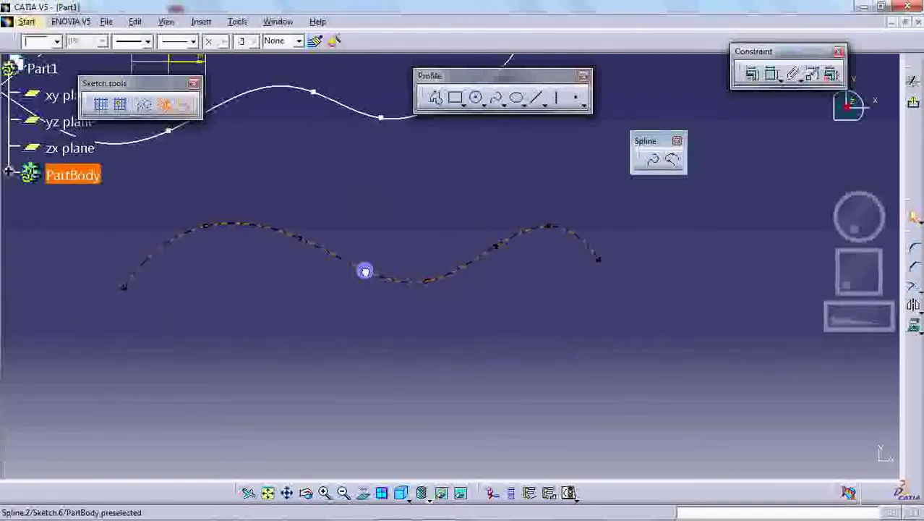
drag(346, 275, 365, 271)
click(324, 312)
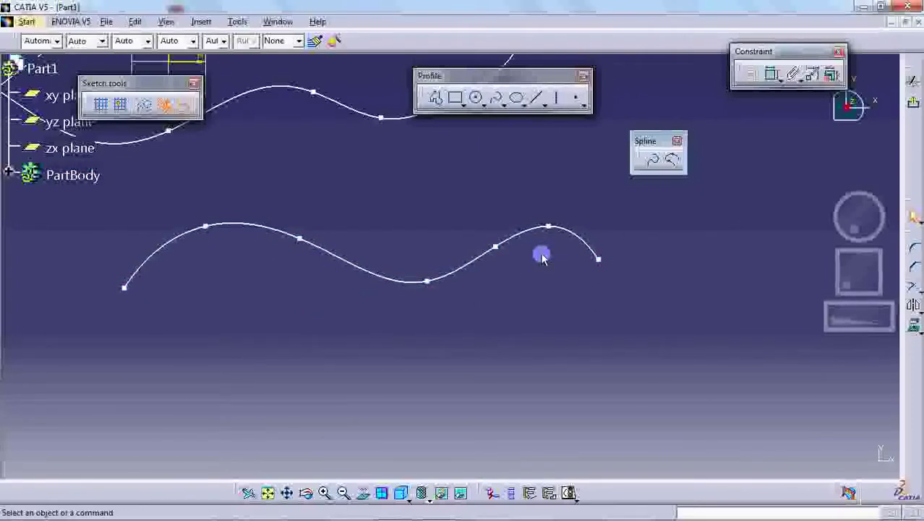
Drag the control point on the spline's last hump slightly over to reshape that bump
click(549, 230)
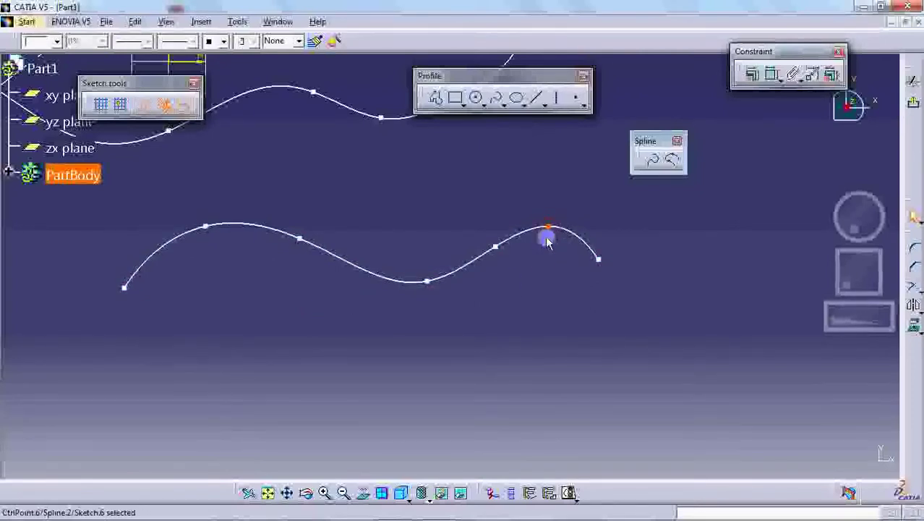
mouse_move(548, 227)
mouse_down()
mouse_move(572, 200)
mouse_move(520, 227)
mouse_move(549, 256)
mouse_move(563, 227)
mouse_up()
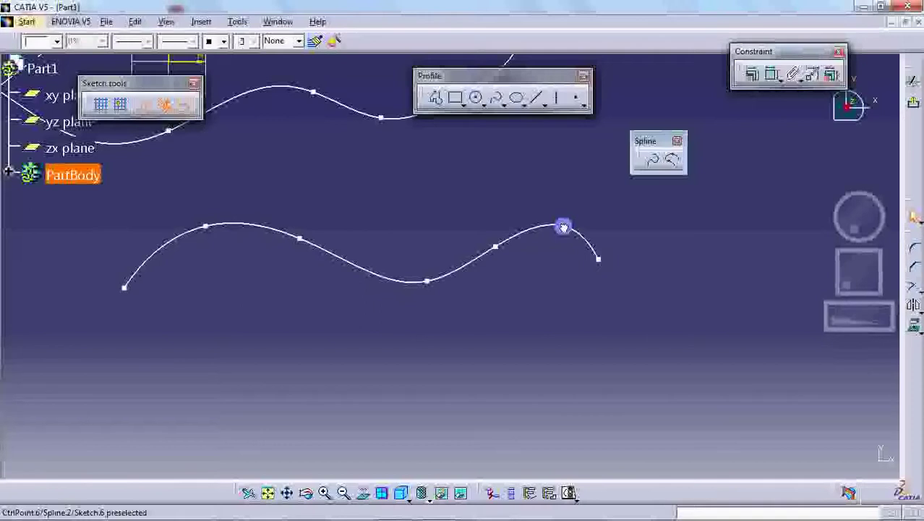
click(499, 339)
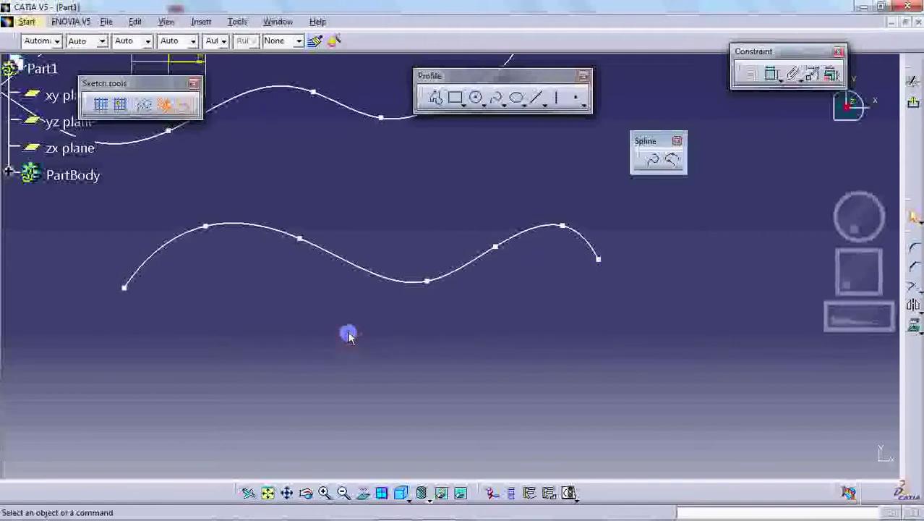
Open the spline's Spline Definition and choose Add Point After, with CtrlPoint.1 current
double_click(351, 267)
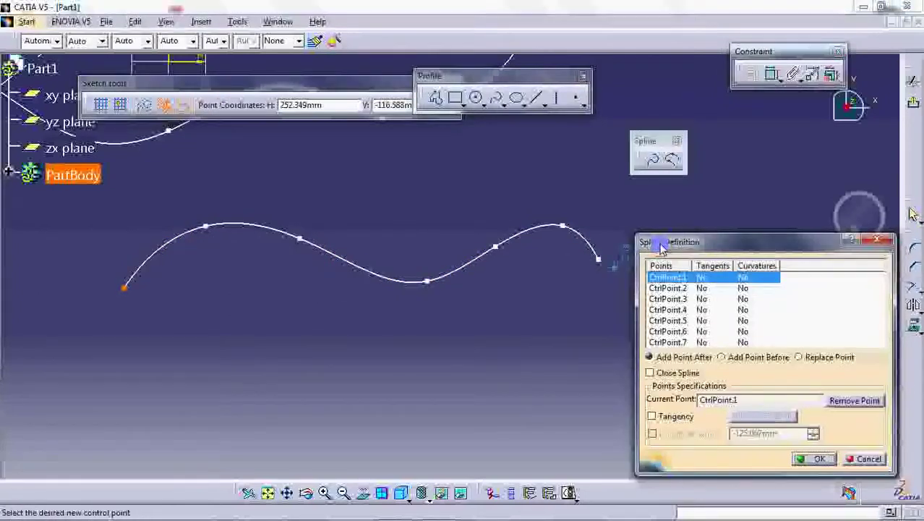
drag(661, 248, 656, 209)
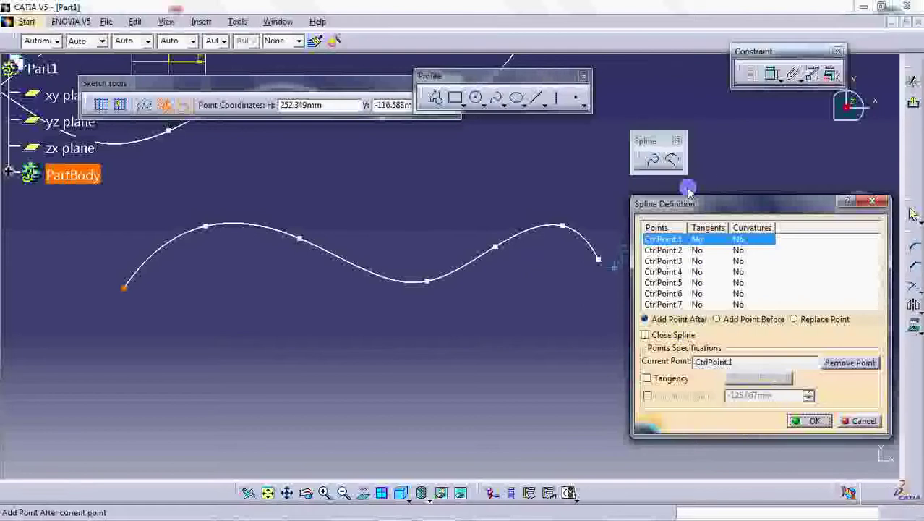
drag(691, 205, 708, 174)
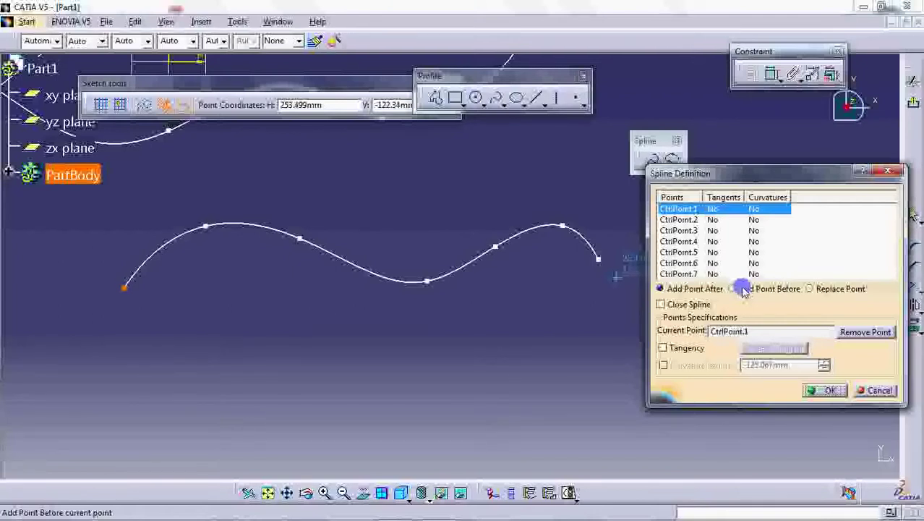
click(688, 289)
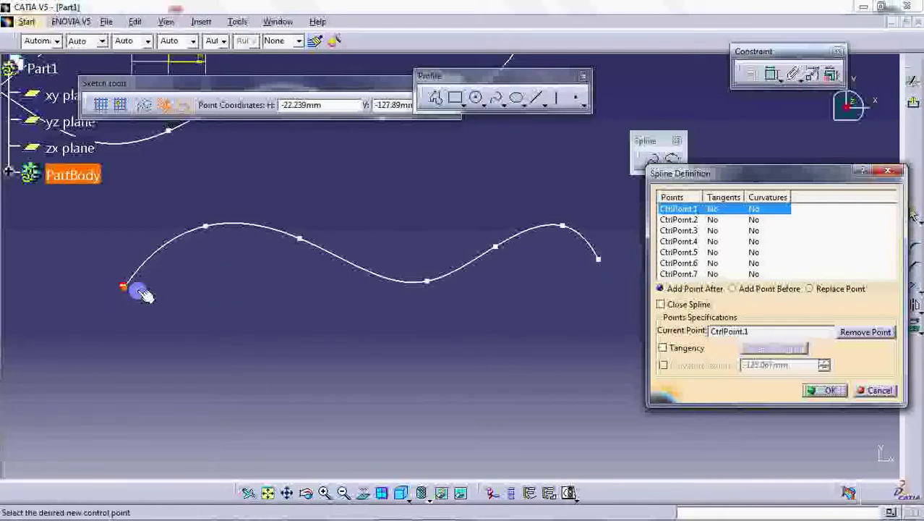
click(707, 289)
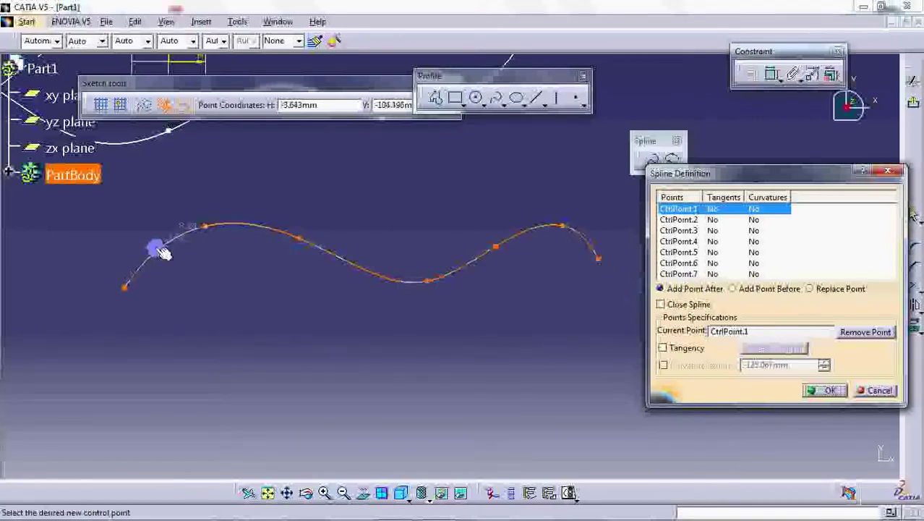
Add a control point after CtrlPoint.1, toggle Close Spline on and off, and confirm
click(160, 251)
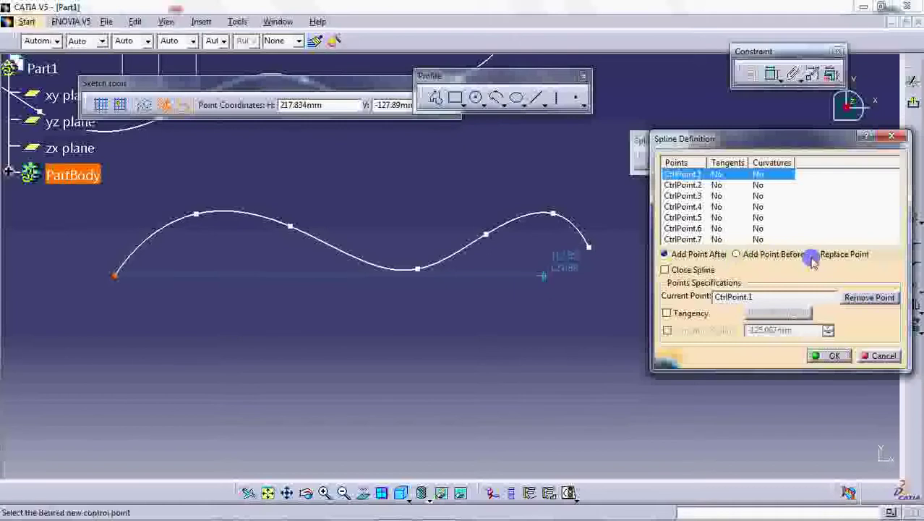
click(692, 270)
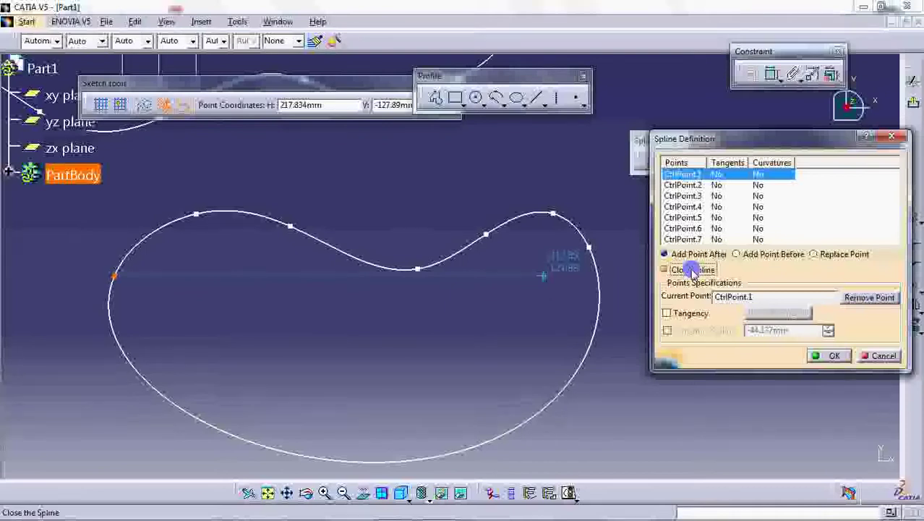
click(693, 270)
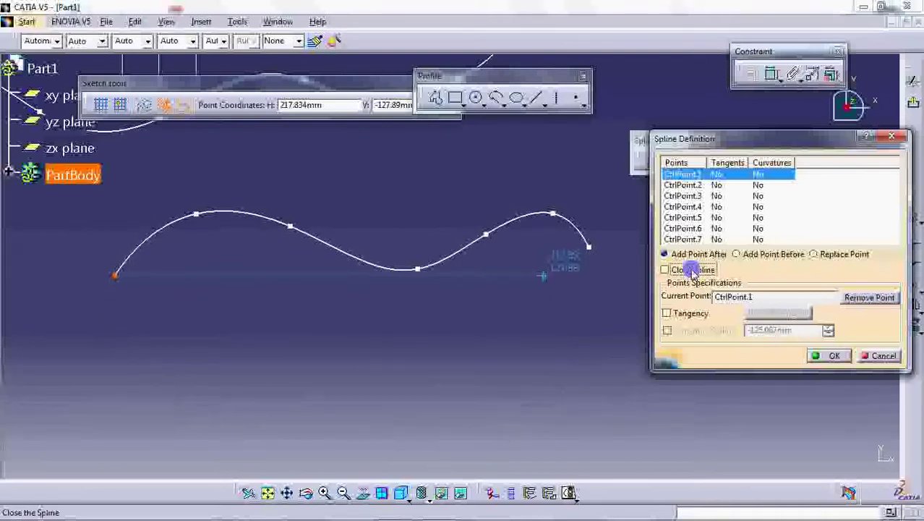
click(824, 359)
Draw a new four-point spline below the upper wavy spline
middle_drag(603, 315, 600, 261)
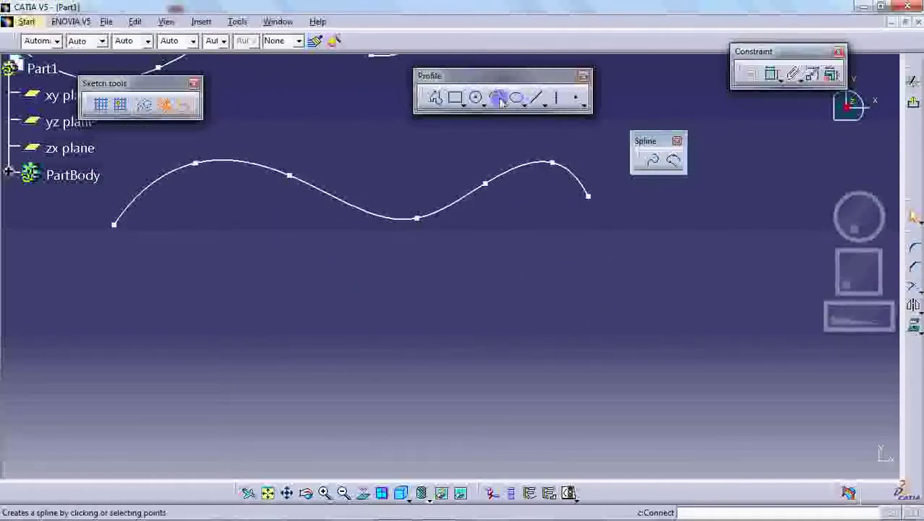
click(653, 160)
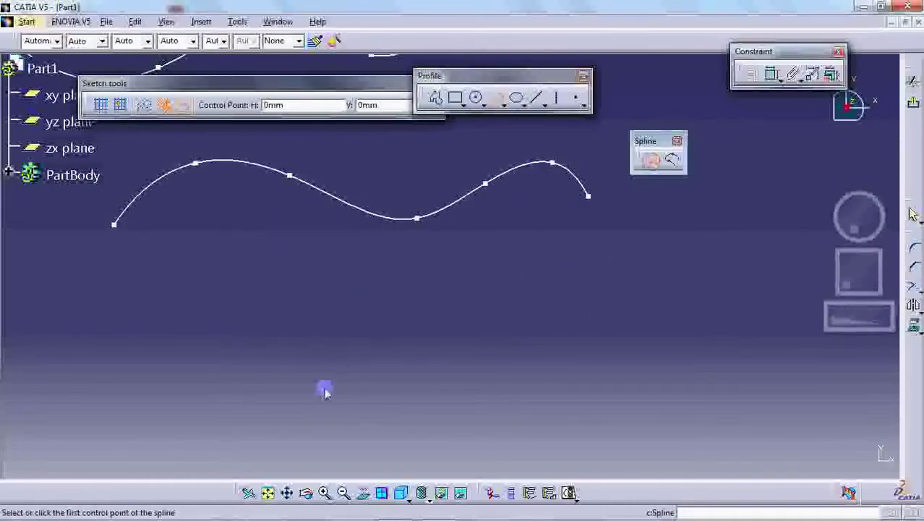
click(328, 386)
click(442, 343)
click(542, 369)
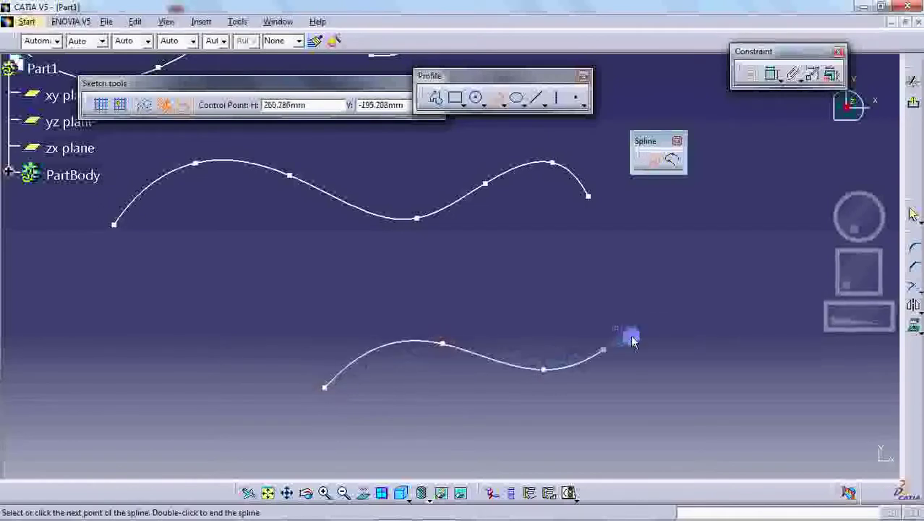
click(631, 335)
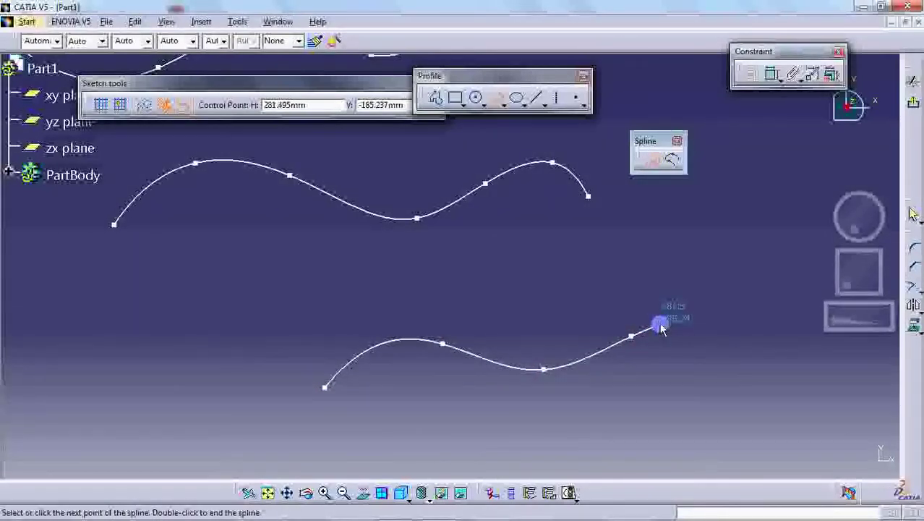
key(Escape)
Join the upper spline's right end to the new spline's end with a connect curve
click(672, 292)
click(675, 164)
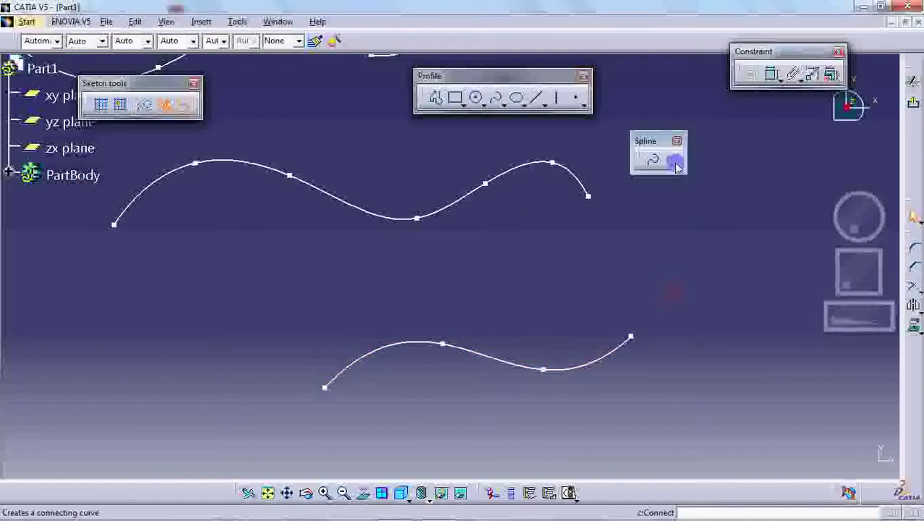
click(578, 180)
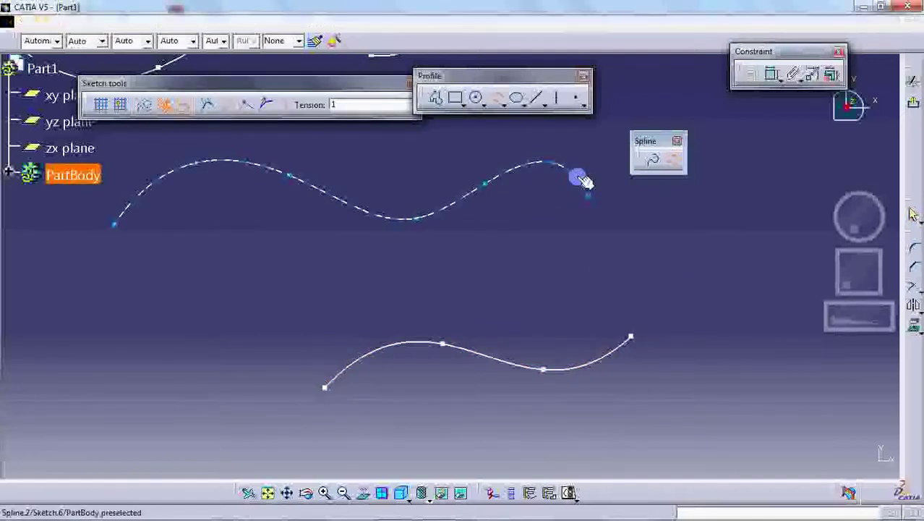
click(607, 357)
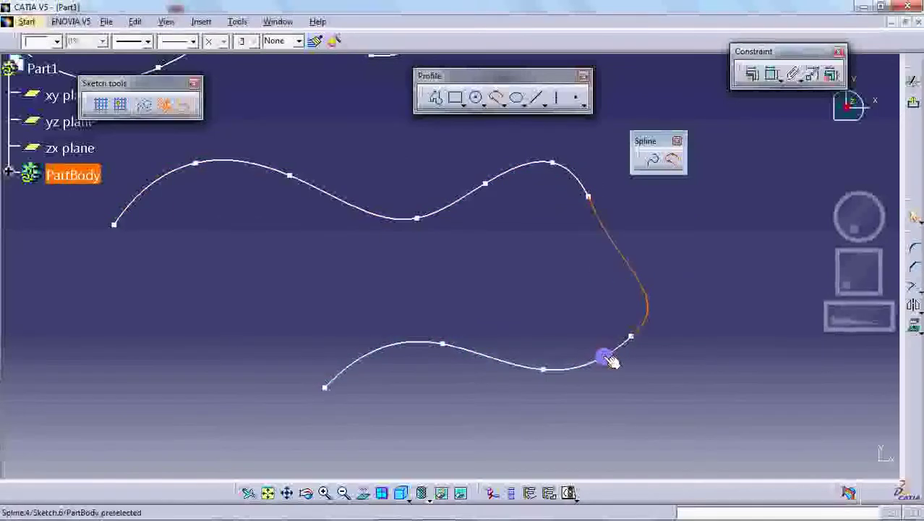
middle_drag(711, 271, 621, 271)
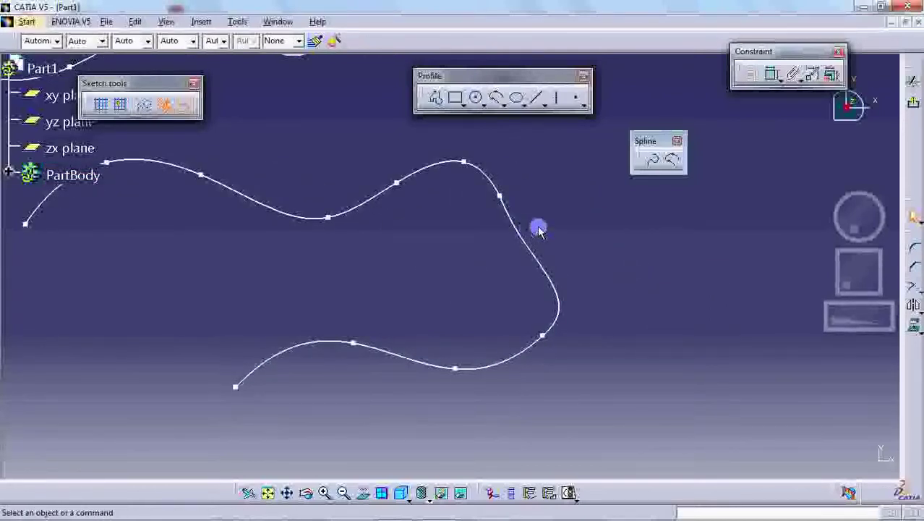
Set the connect curve's first-curve continuity to Tangency with tension 1.2
double_click(522, 245)
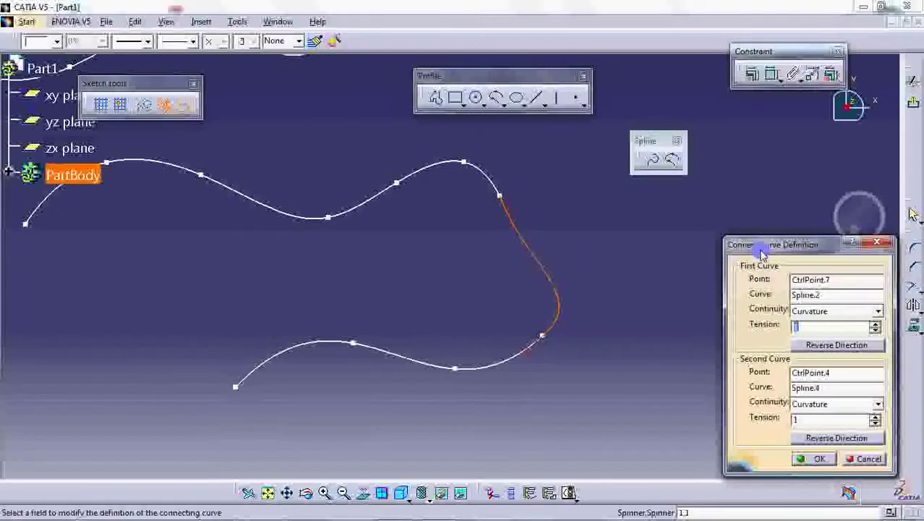
drag(749, 243, 731, 177)
click(794, 264)
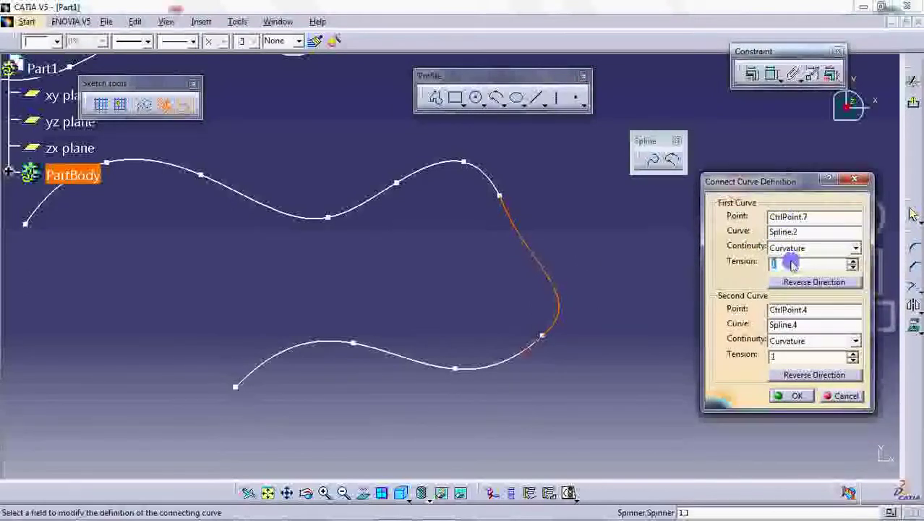
click(855, 248)
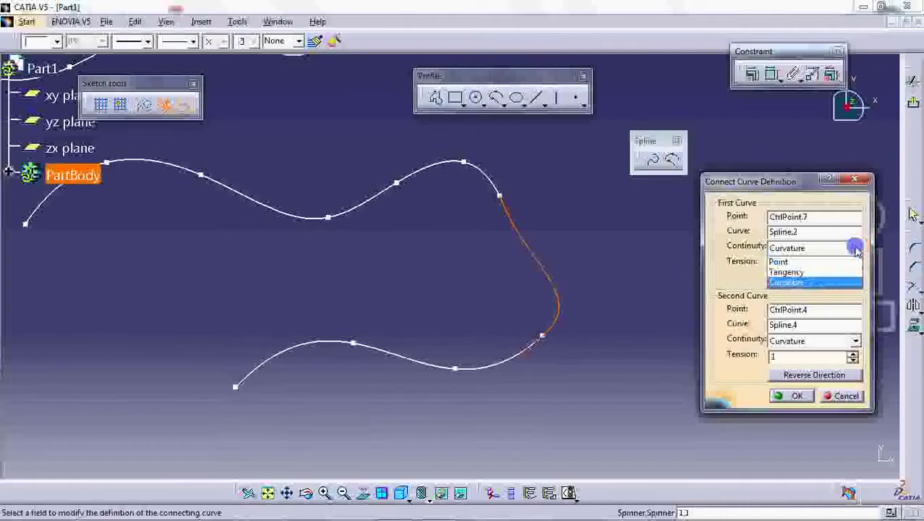
click(795, 271)
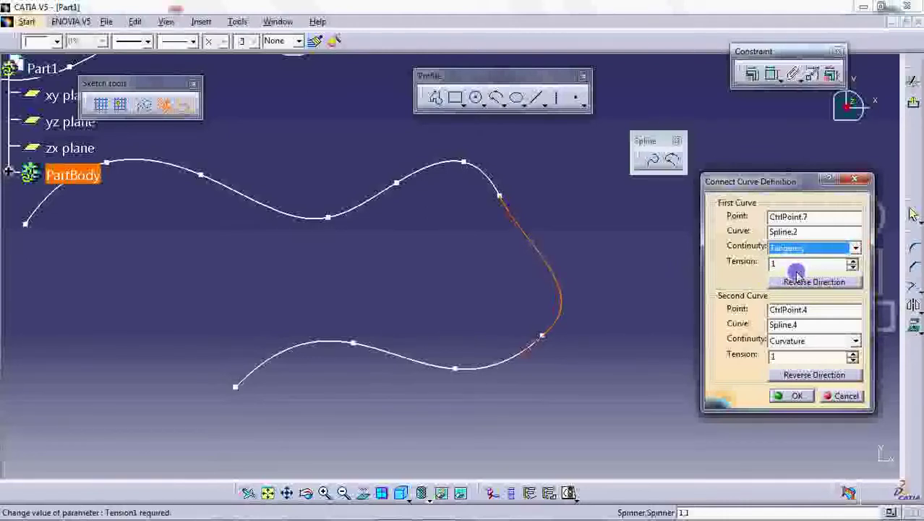
click(850, 248)
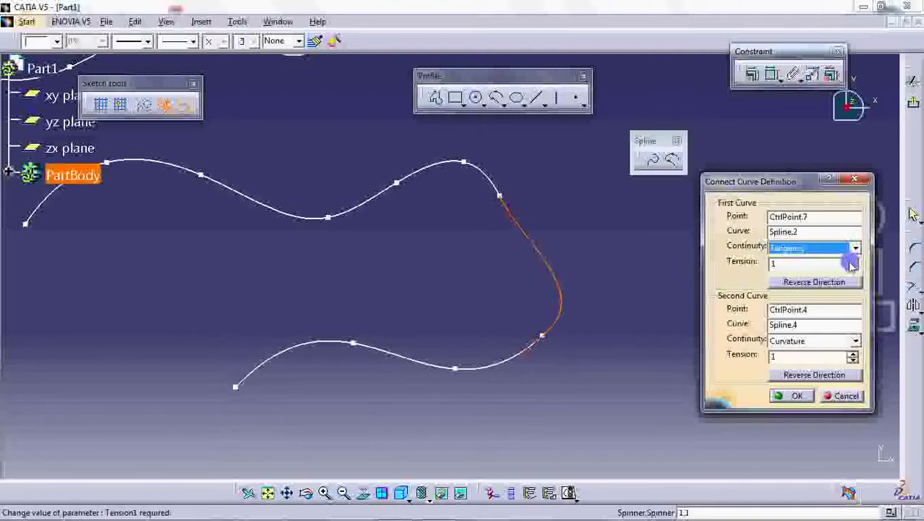
click(852, 261)
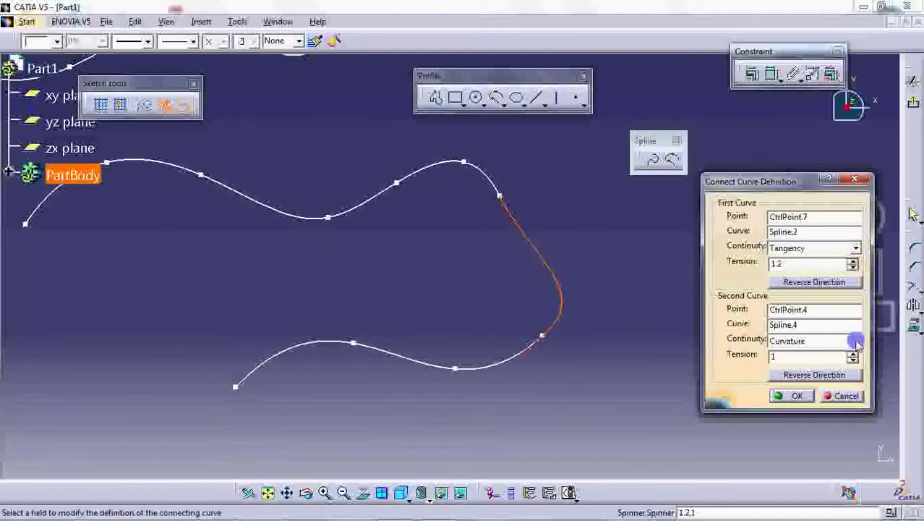
Toggle Reverse Direction at the second curve off again and confirm the connect curve
click(795, 358)
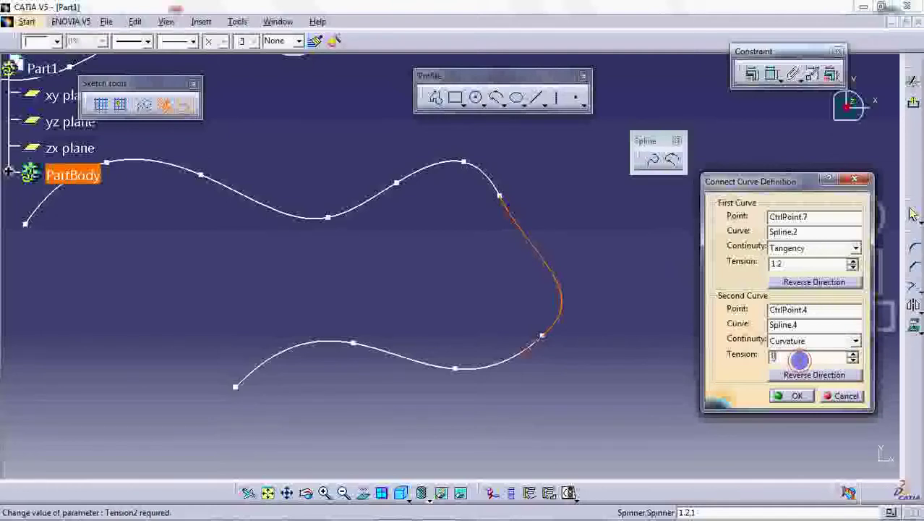
click(793, 378)
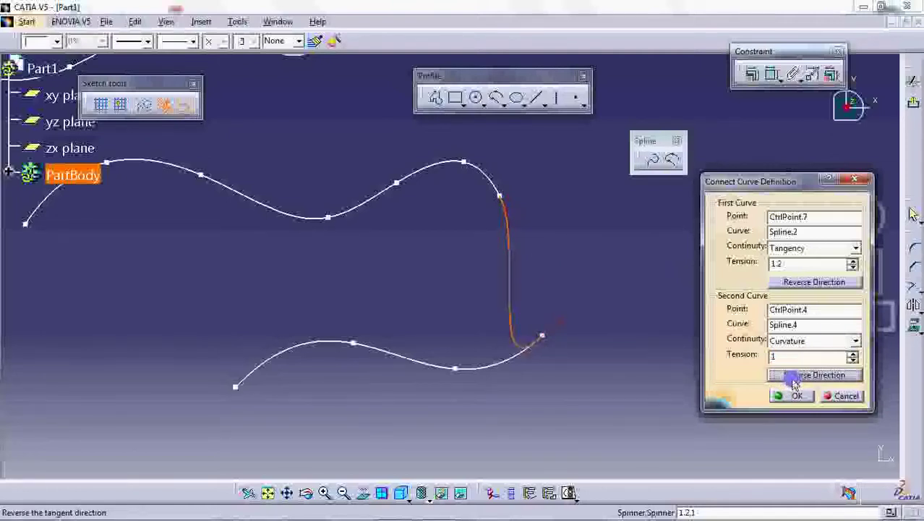
click(790, 377)
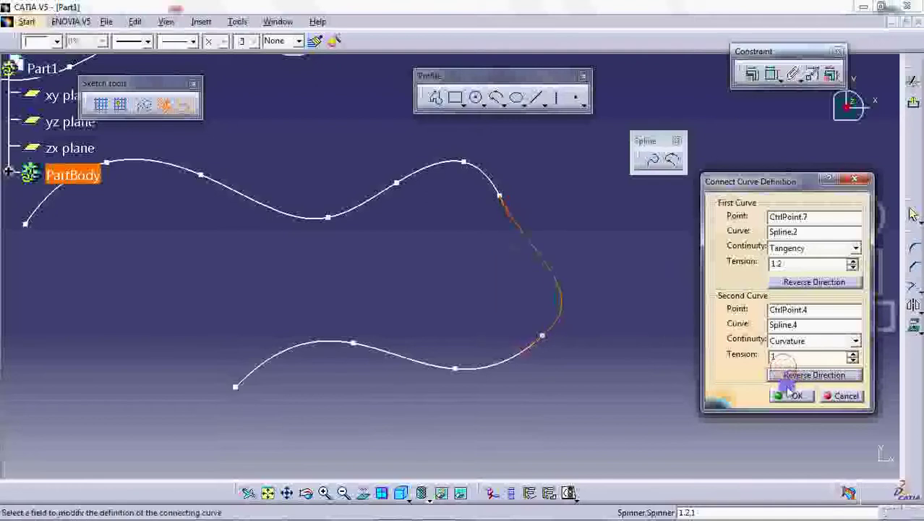
click(792, 395)
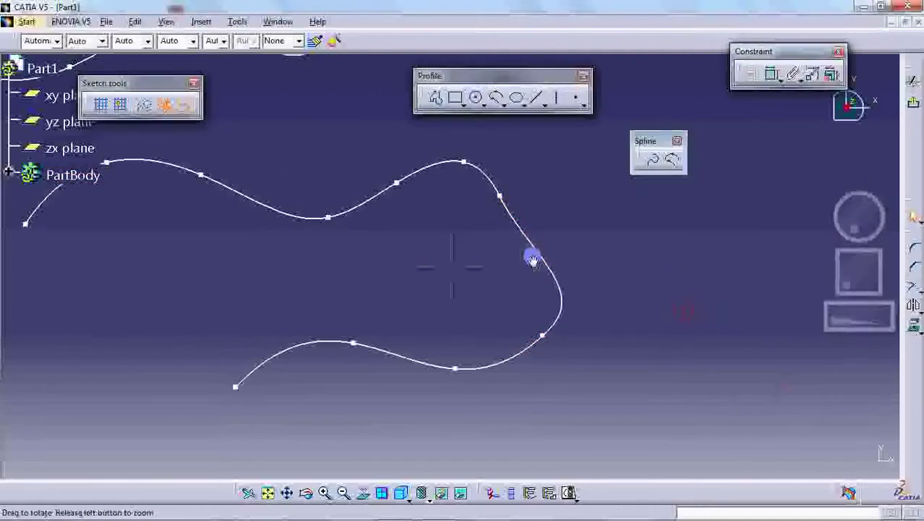
mouse_move(532, 260)
middle_down()
mouse_move(610, 347)
mouse_move(583, 371)
mouse_move(632, 304)
middle_up()
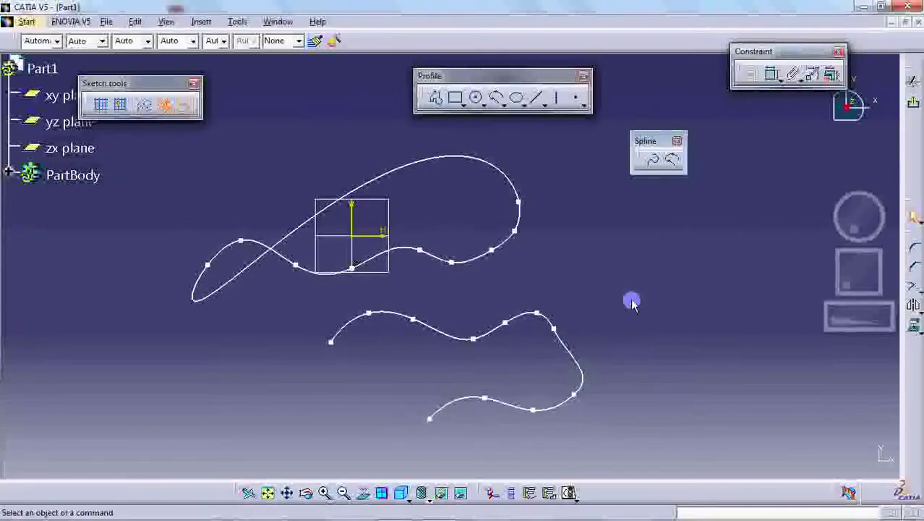